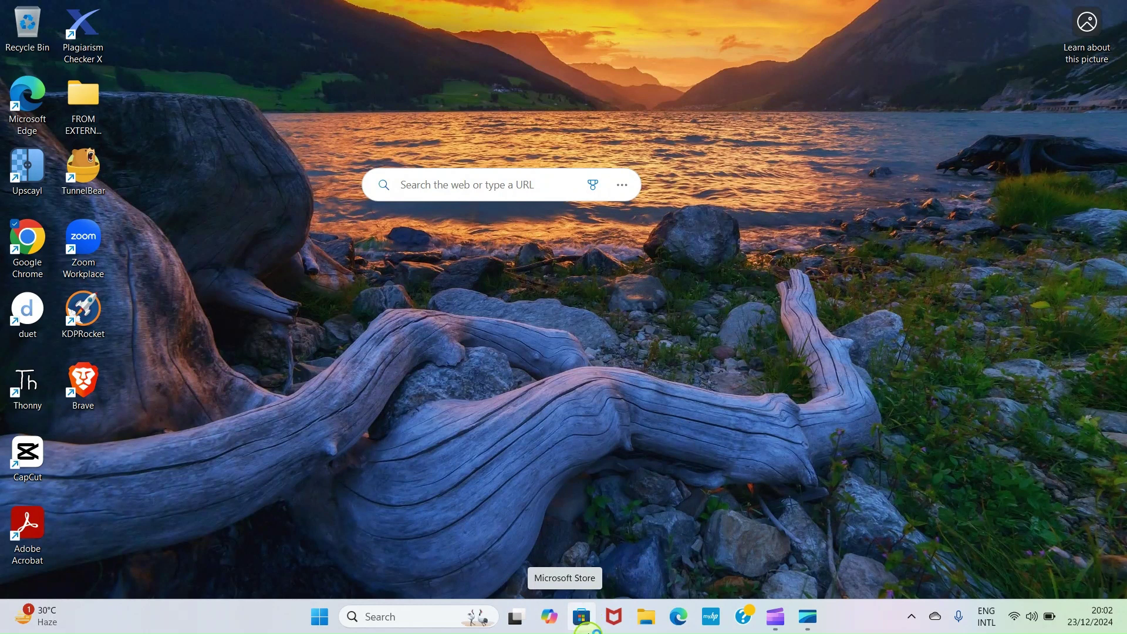
Search 'Micro' from the Start menu and launch Microsoft Store
{"action": "left_click", "coordinate": [323, 626]}
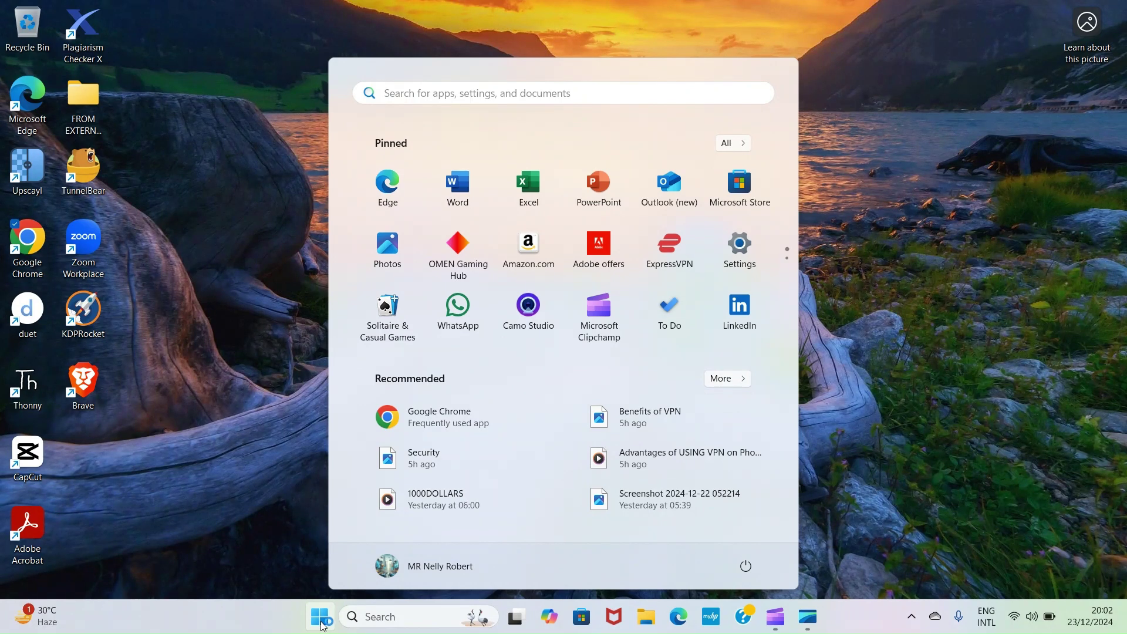
{"action": "left_click", "coordinate": [480, 91]}
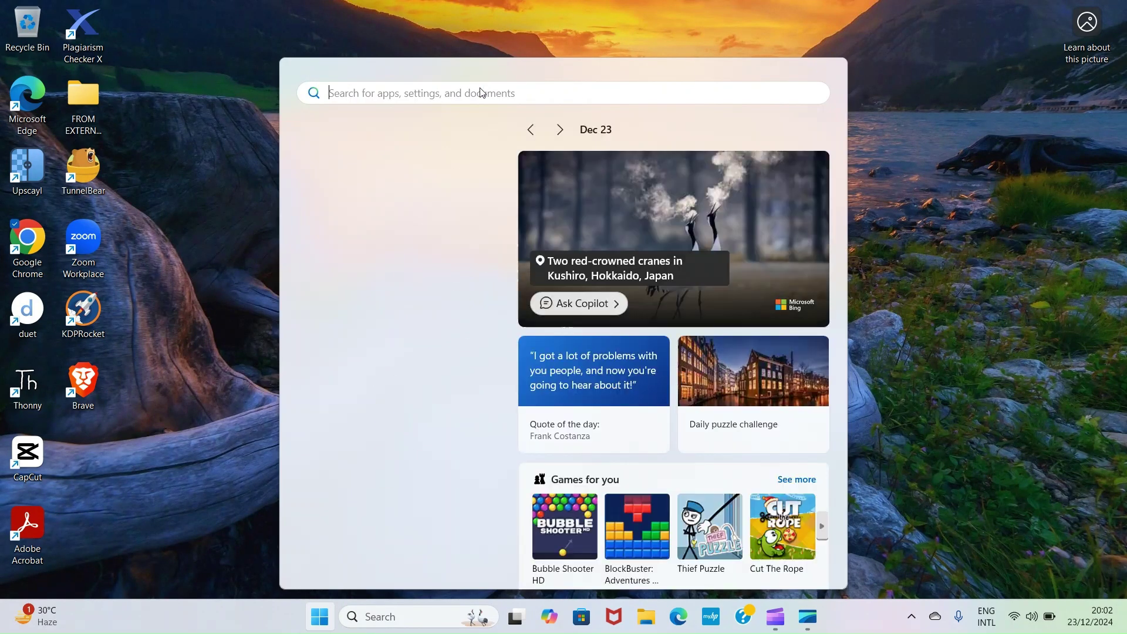
{"action": "type", "text": "Mic"}
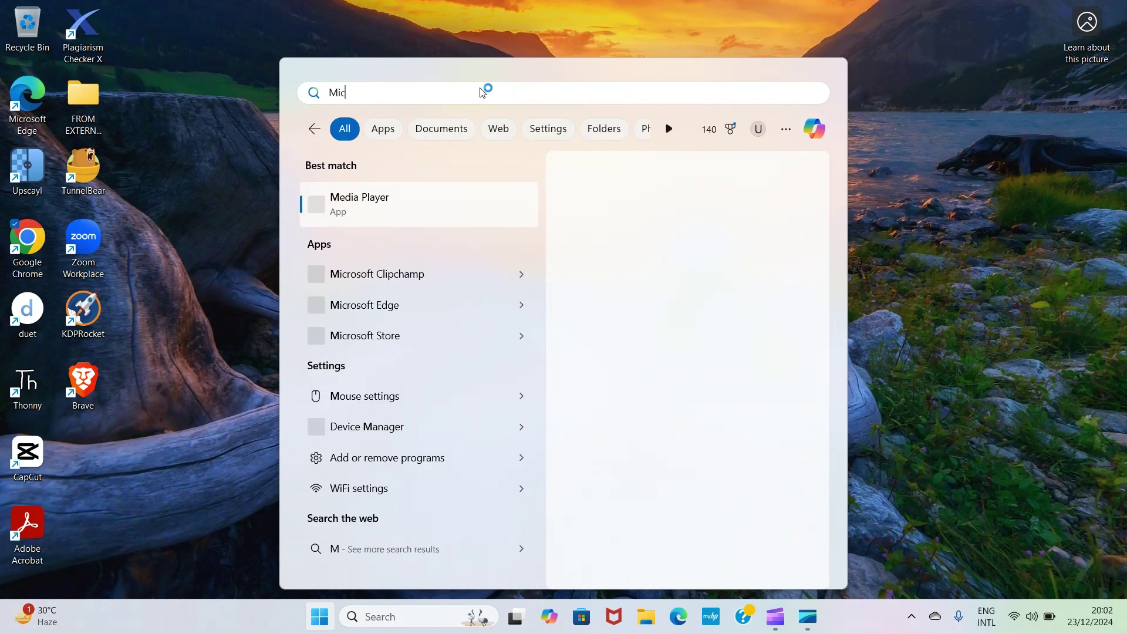
{"action": "type", "text": "ros"}
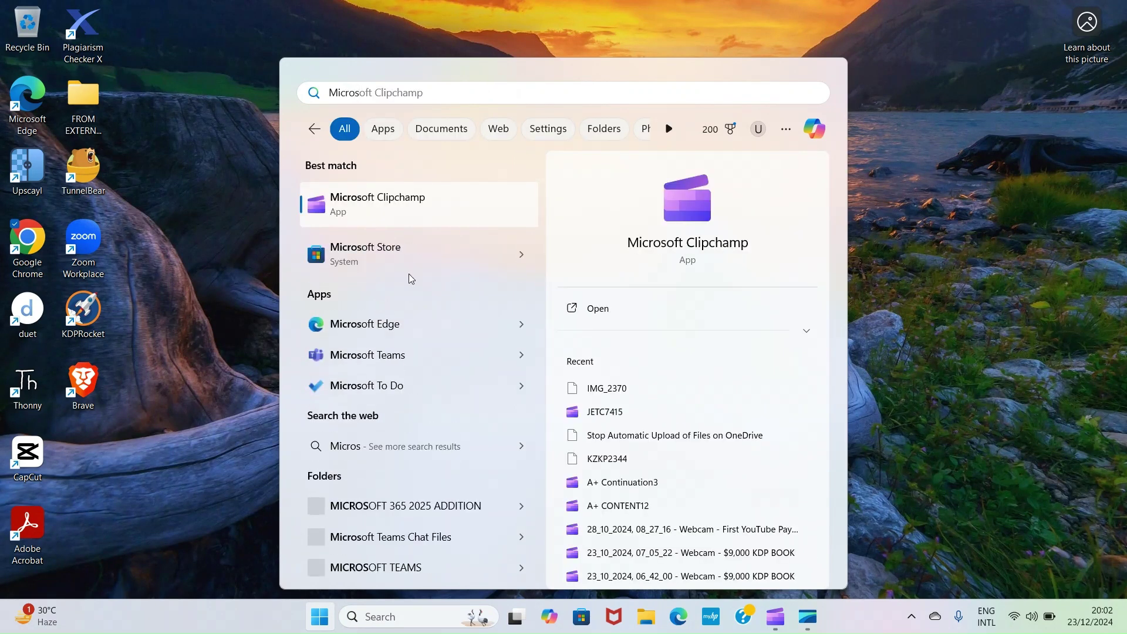
{"action": "left_click", "coordinate": [357, 261]}
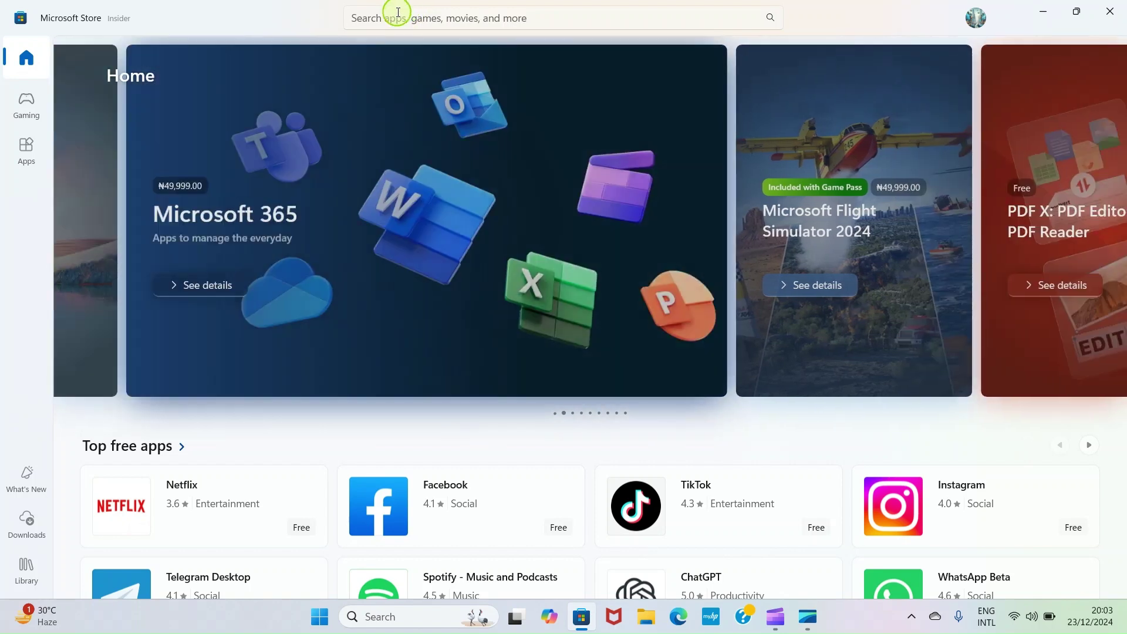
Search Microsoft Store for 'Tiktok'
{"action": "left_click", "coordinate": [398, 13]}
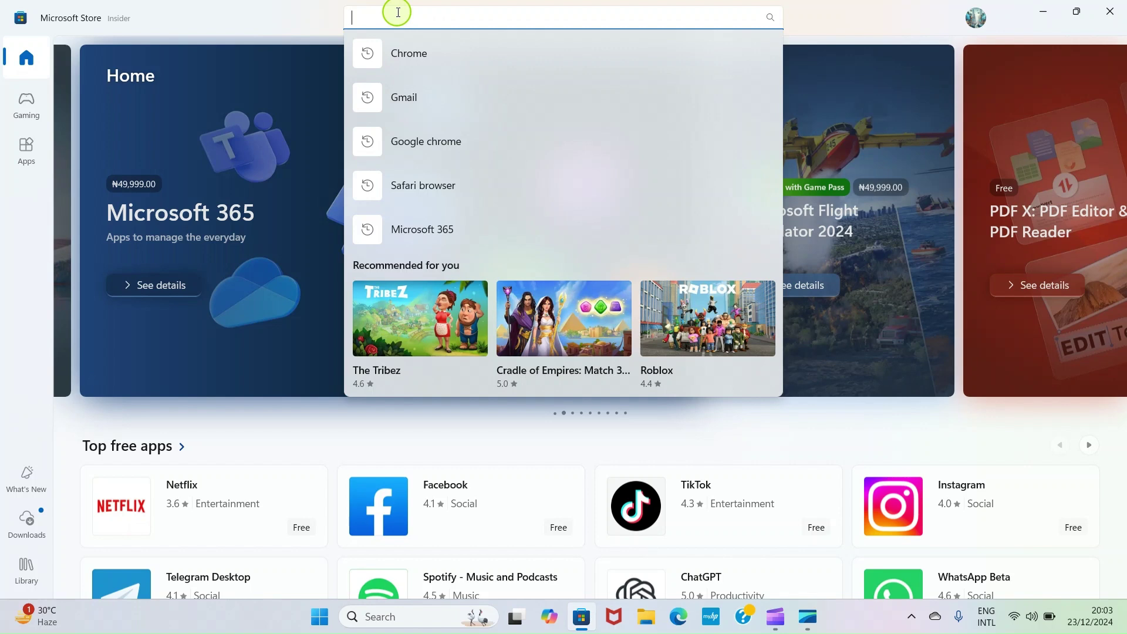
{"action": "type", "text": "T"}
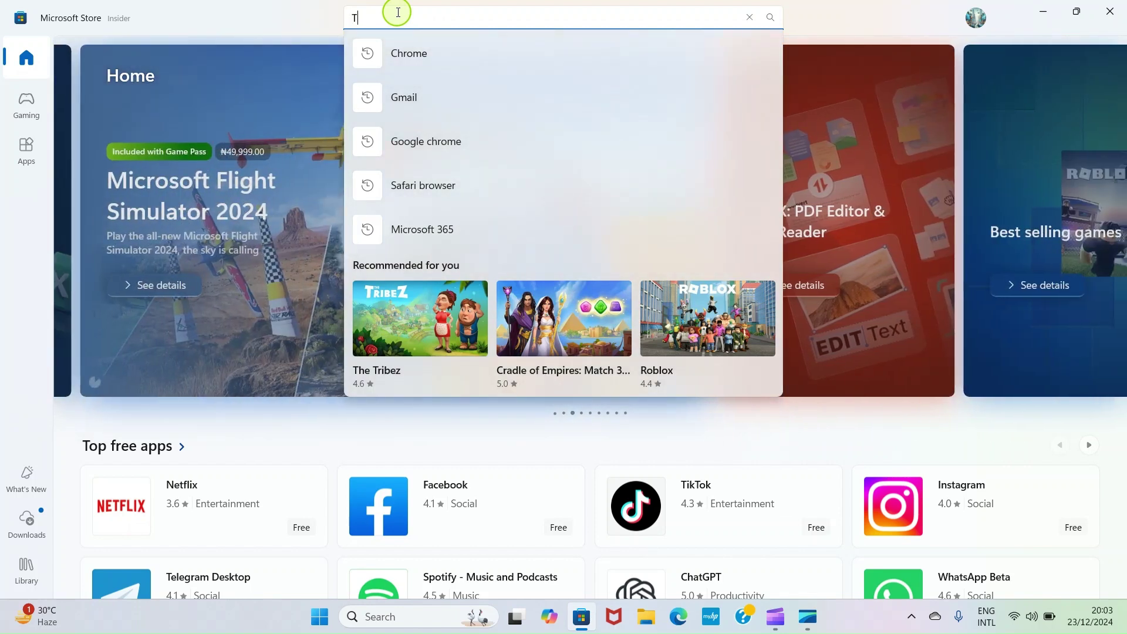
{"action": "type", "text": "ik"}
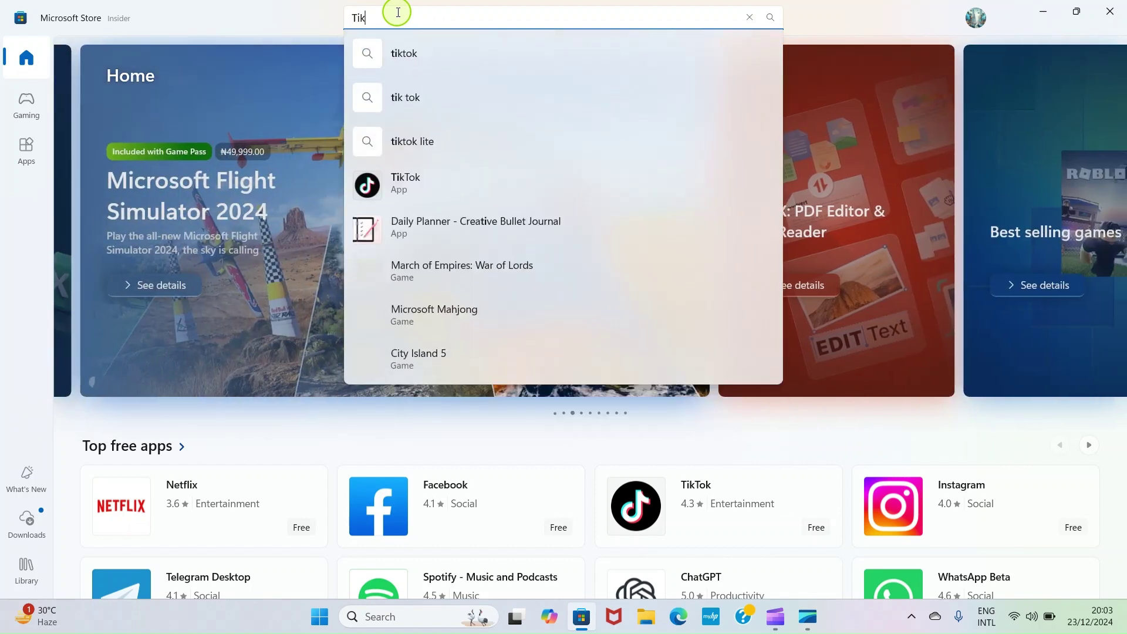
{"action": "type", "text": "t"}
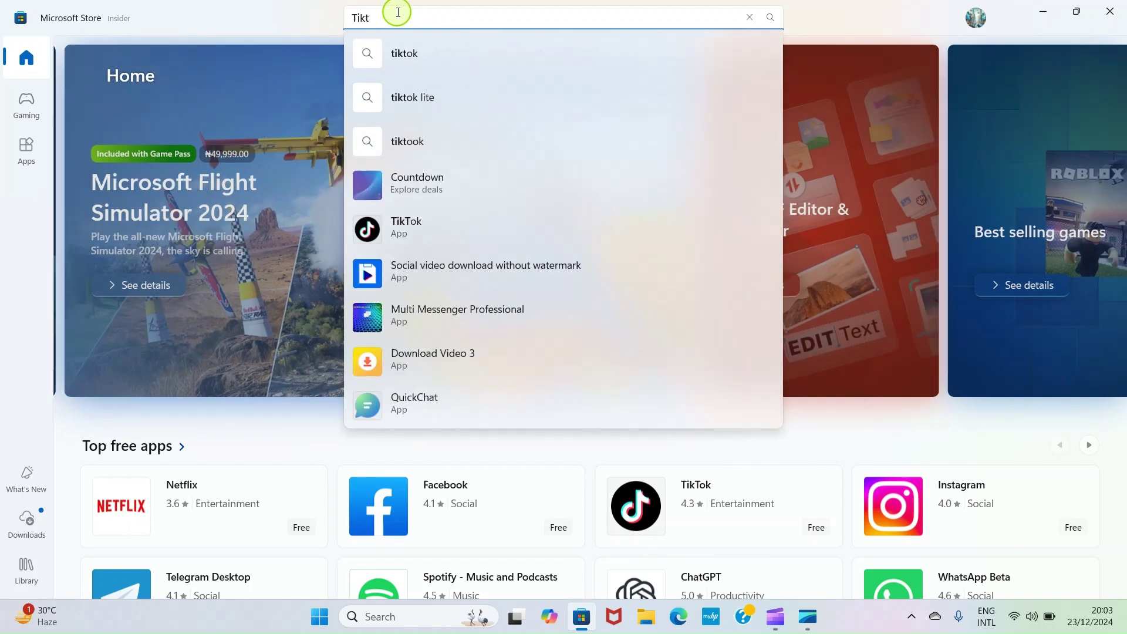
{"action": "type", "text": "ok"}
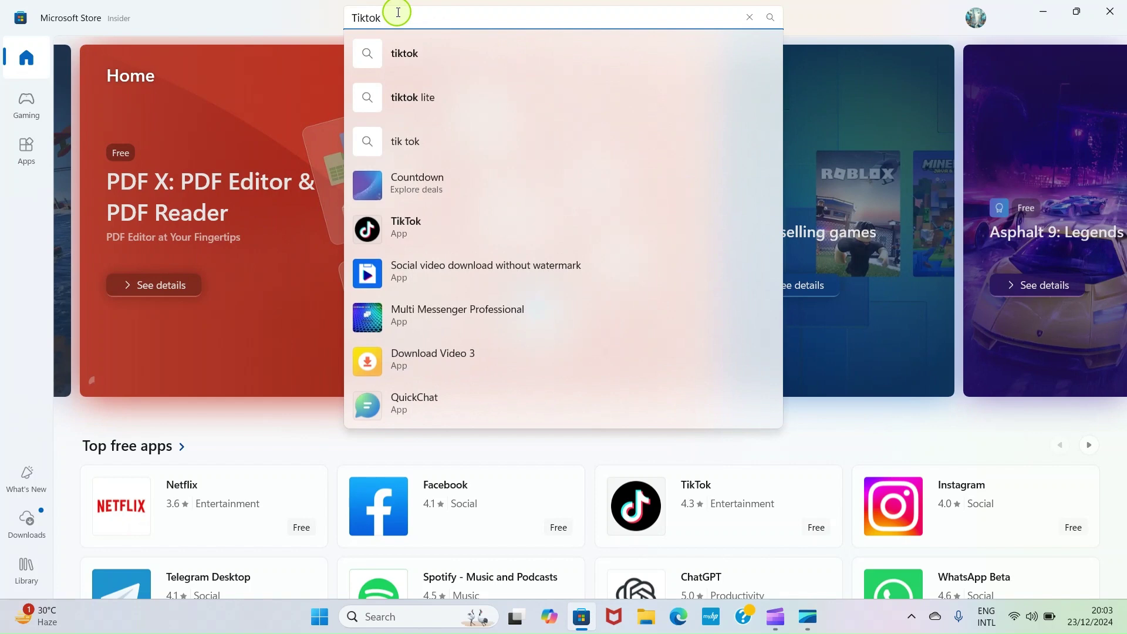
{"action": "key", "text": "Return"}
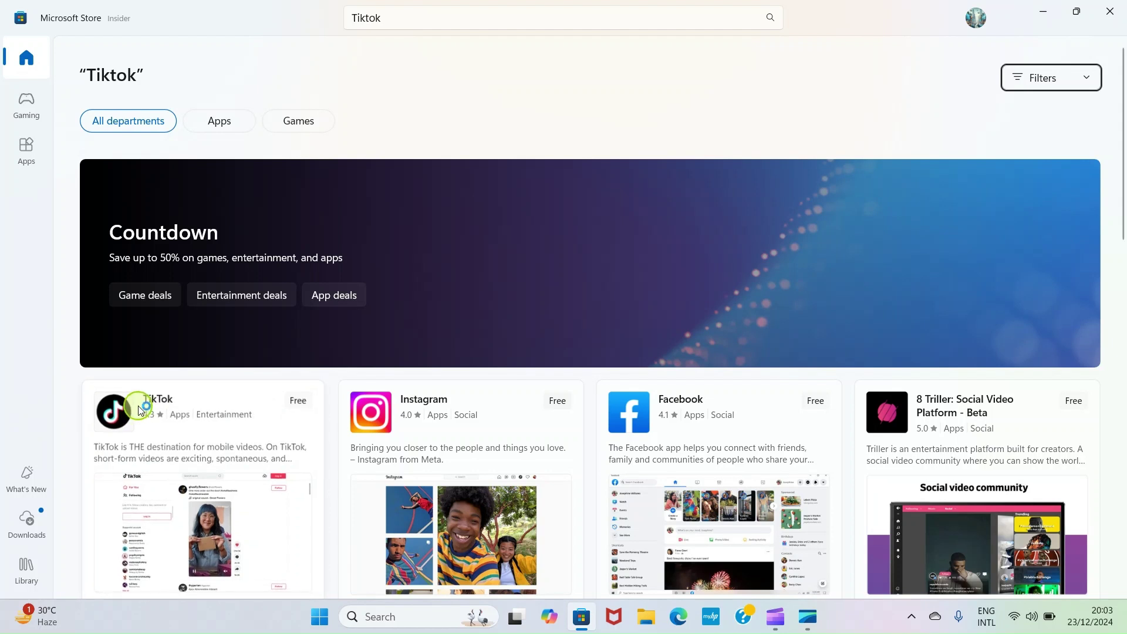
Install the free TikTok app with Get, then open it once installed
{"action": "mouse_move", "coordinate": [139, 406]}
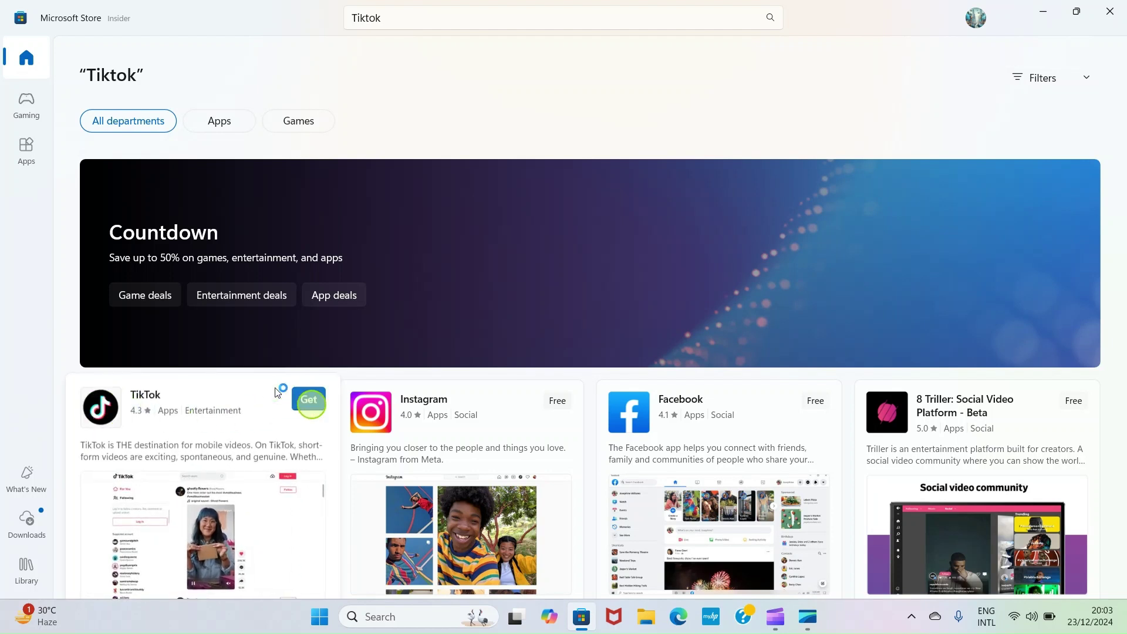
{"action": "left_click", "coordinate": [310, 406]}
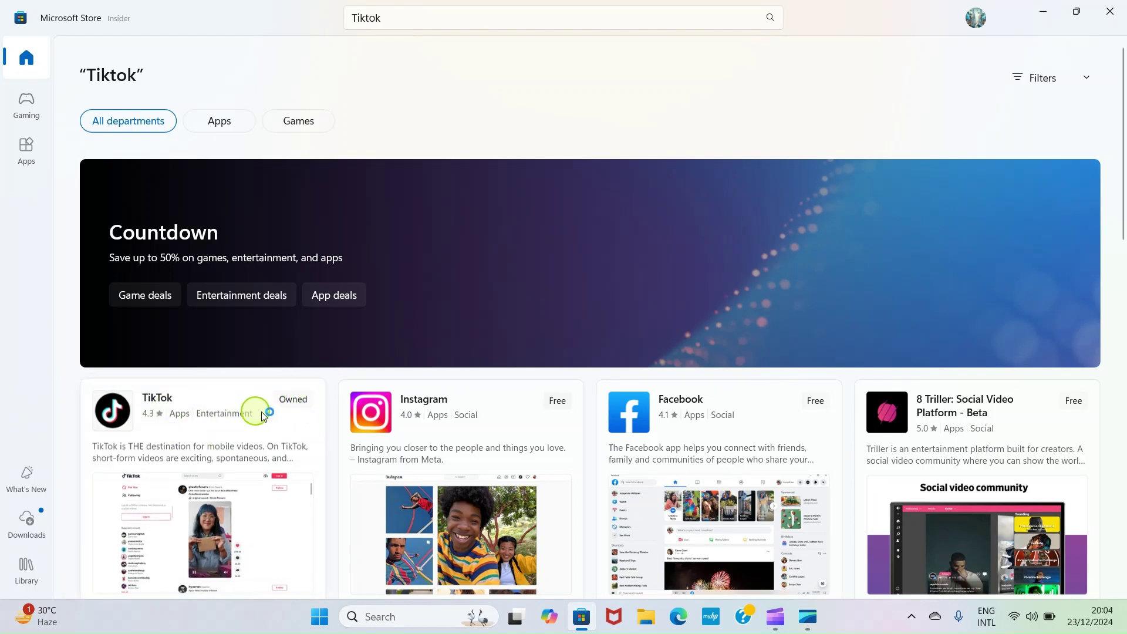
{"action": "mouse_move", "coordinate": [304, 400]}
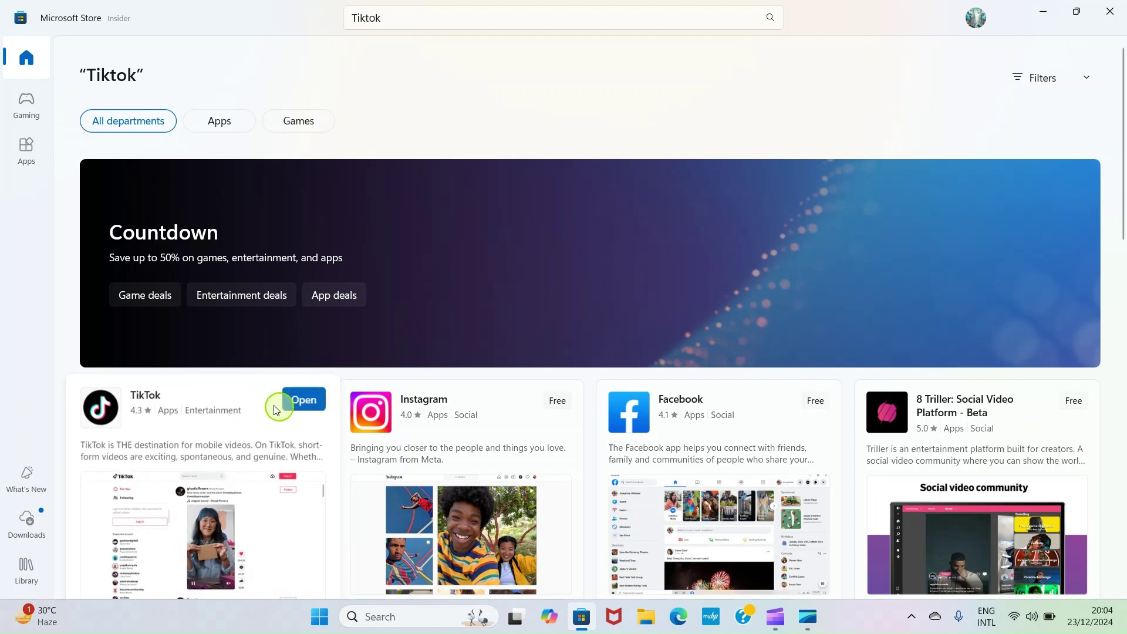
{"action": "left_click", "coordinate": [308, 402]}
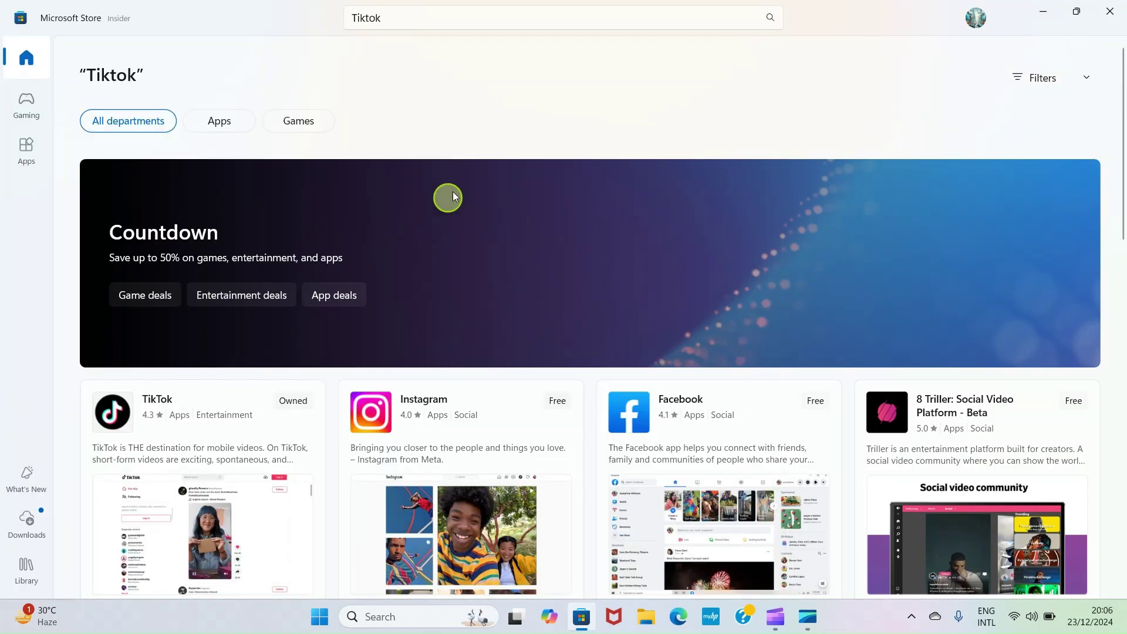
Search the Store for 'Chrome', view the Mozilla Firefox listing, then close the Store
{"action": "left_click", "coordinate": [407, 22]}
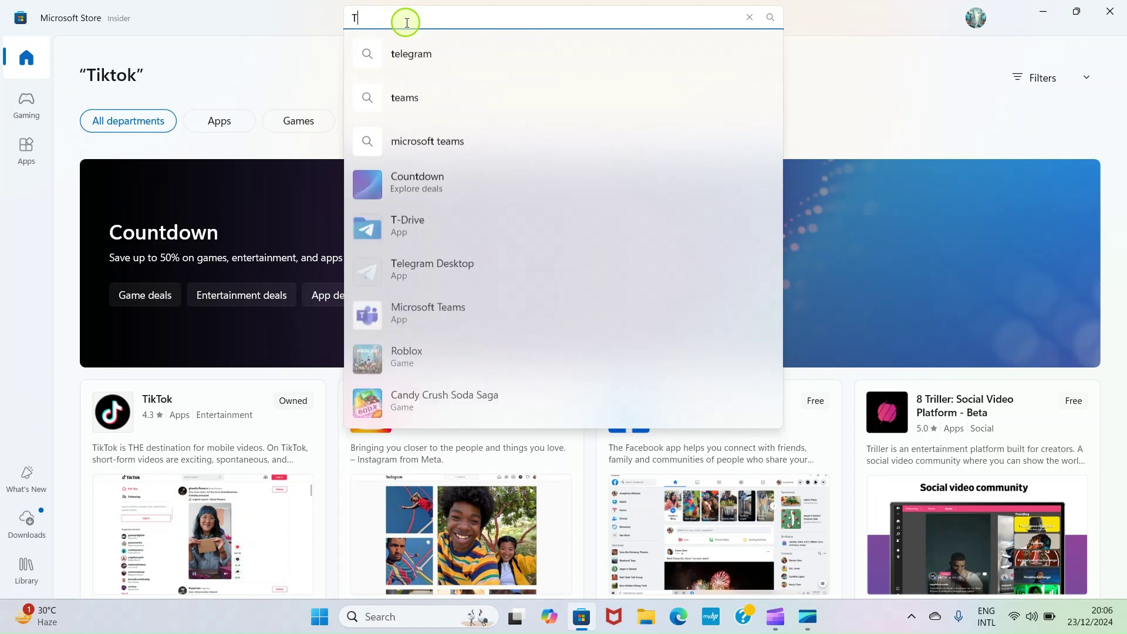
{"action": "type", "text": "C"}
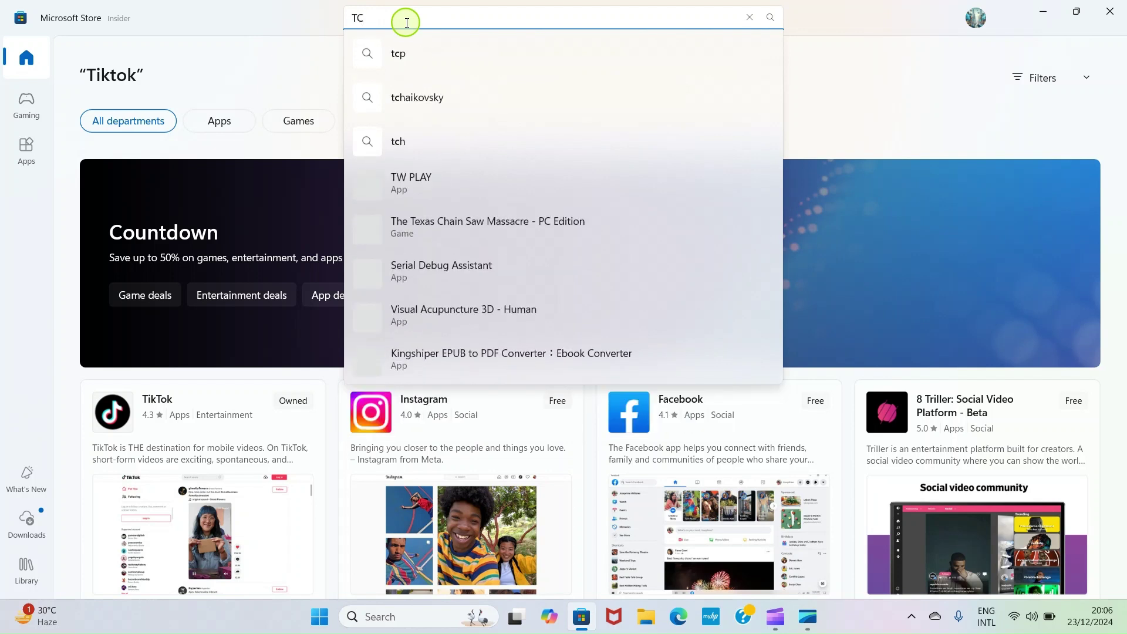
{"action": "key", "text": "BackSpace"}
{"action": "key", "text": "BackSpace"}
{"action": "type", "text": "Chrome"}
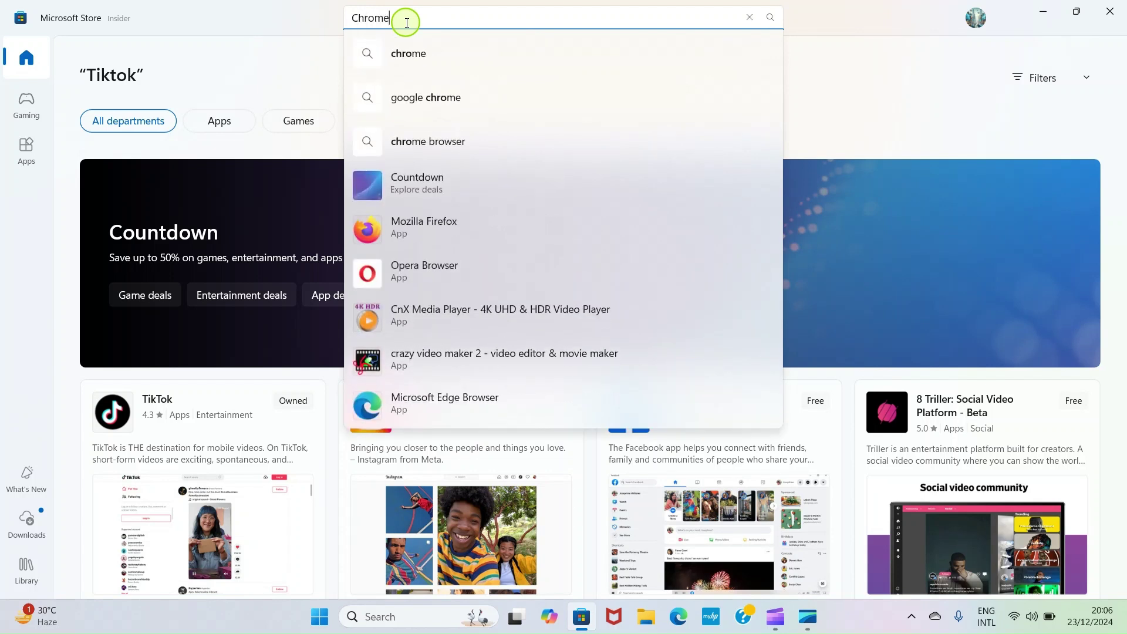
{"action": "key", "text": "Return"}
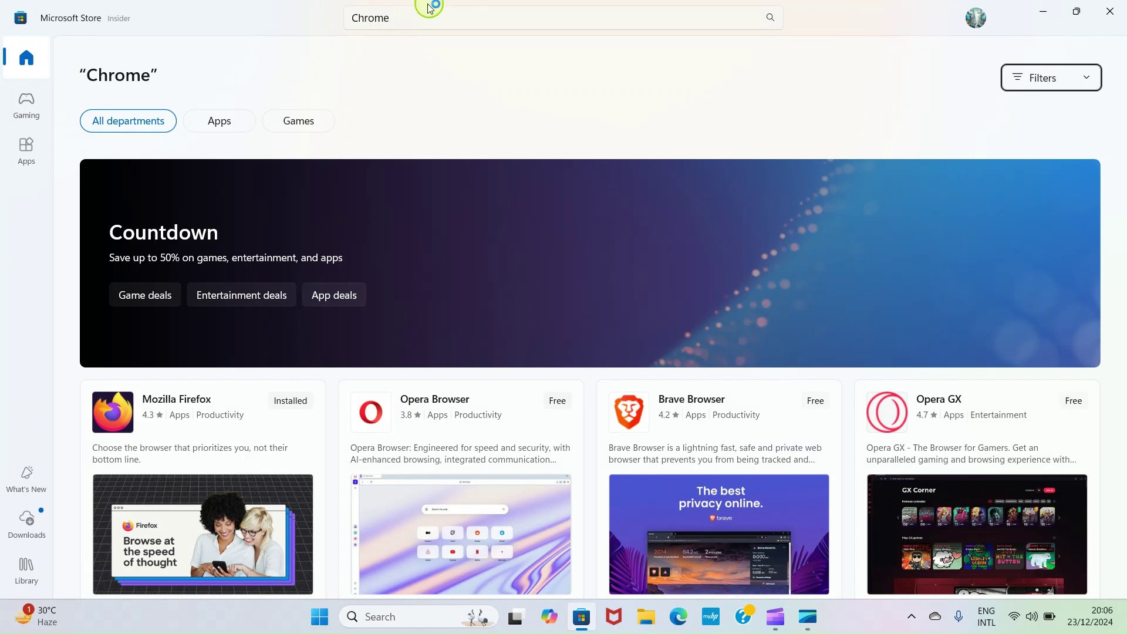
{"action": "left_click", "coordinate": [242, 446]}
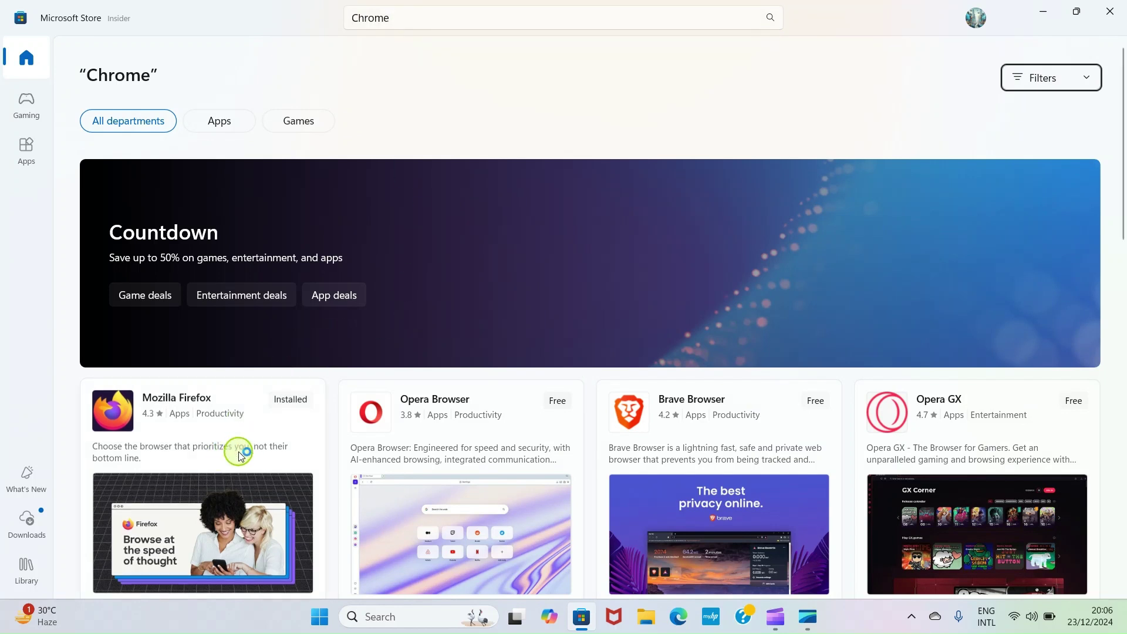
{"action": "left_click", "coordinate": [1121, 7]}
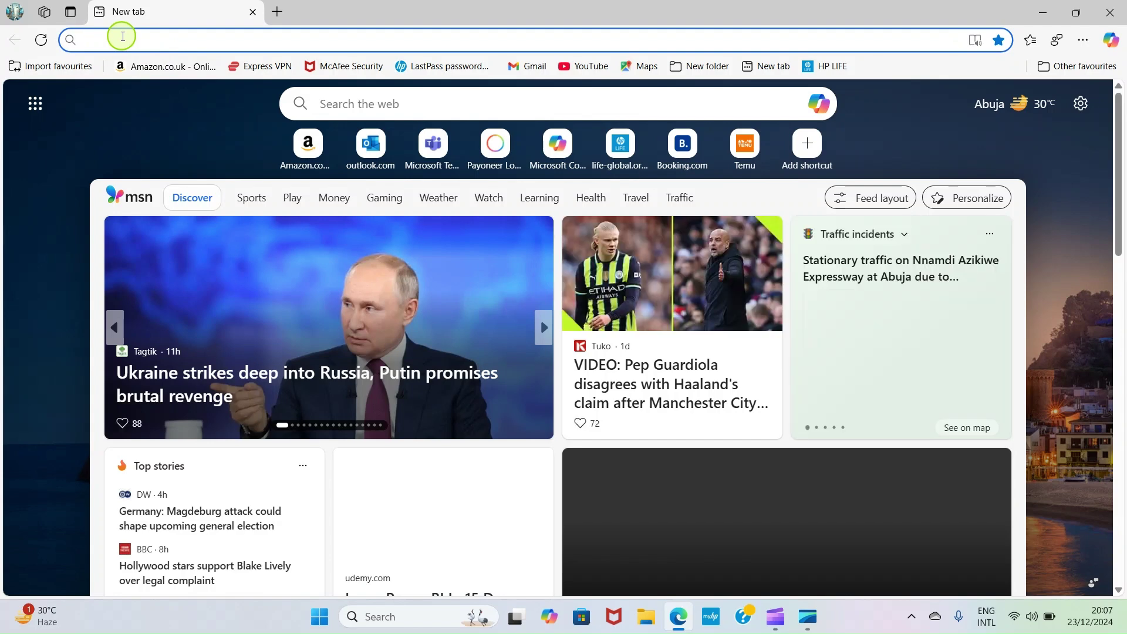
Search the web from Edge's address bar for 'Googloe chrome'
{"action": "type", "text": "c"}
{"action": "key", "text": "Delete"}
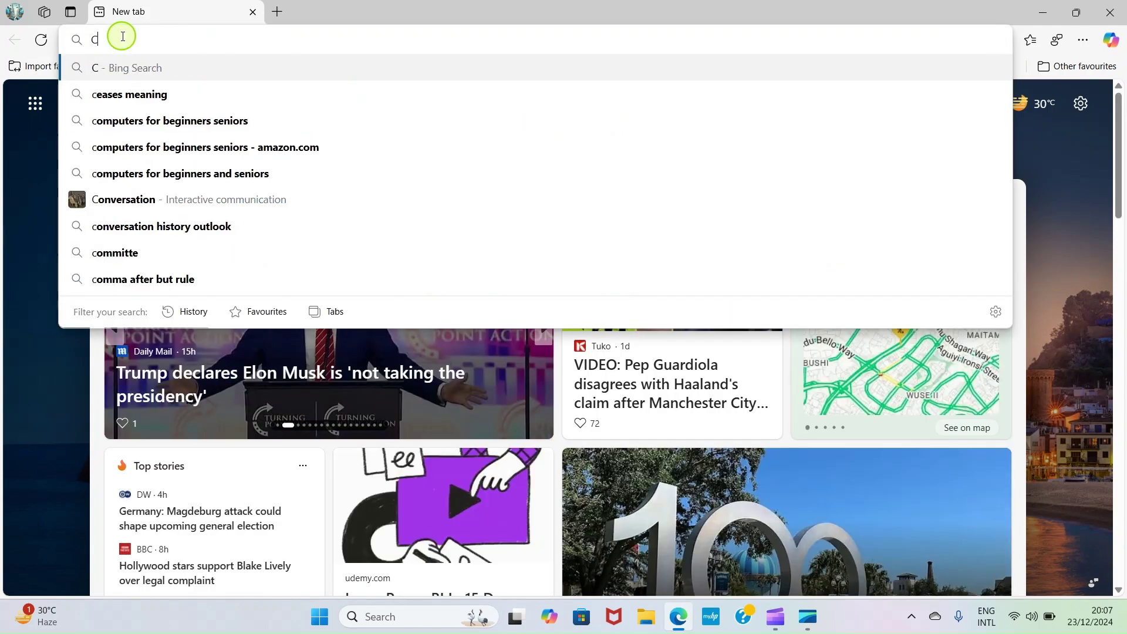
{"action": "type", "text": "Googloe"}
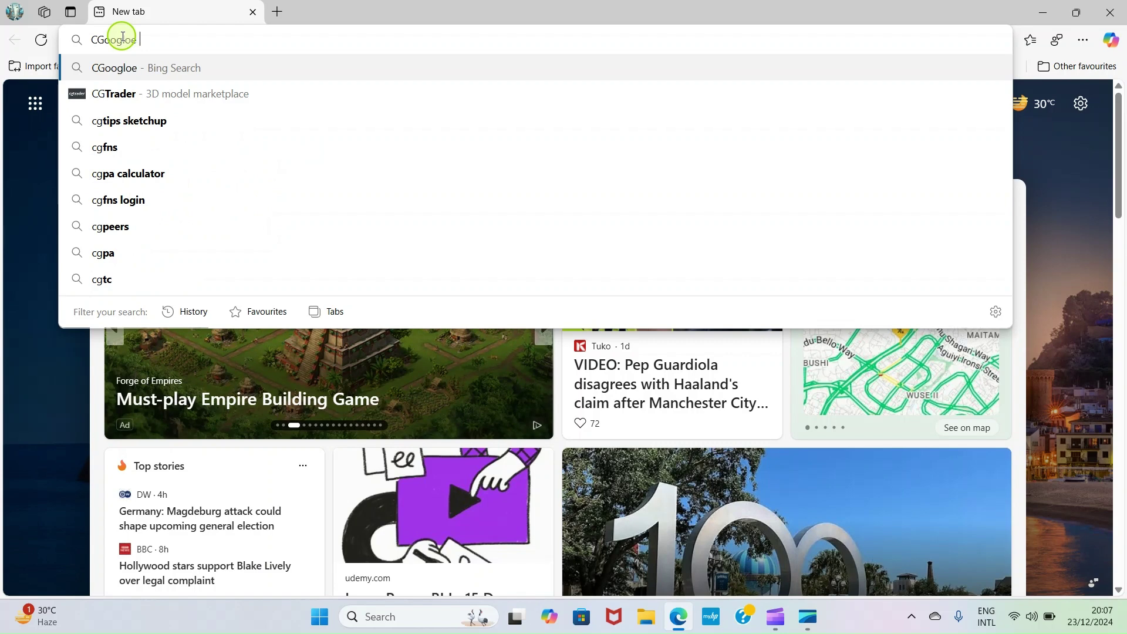
{"action": "key", "text": "Home"}
{"action": "key", "text": "Delete"}
{"action": "key", "text": "End"}
{"action": "type", "text": "chrome"}
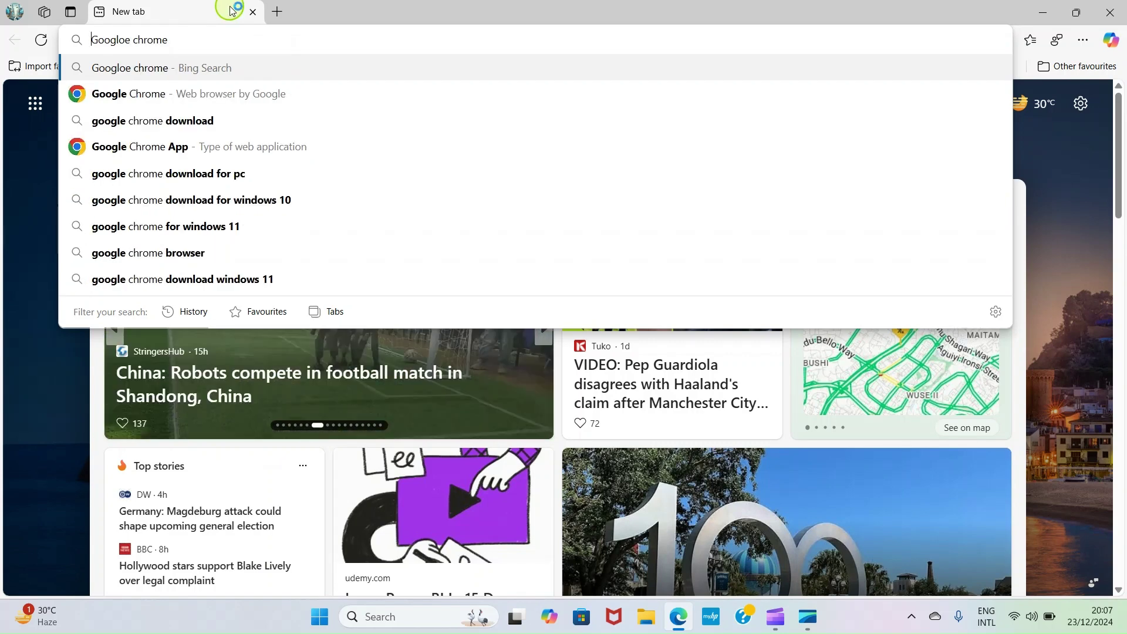
{"action": "key", "text": "Return"}
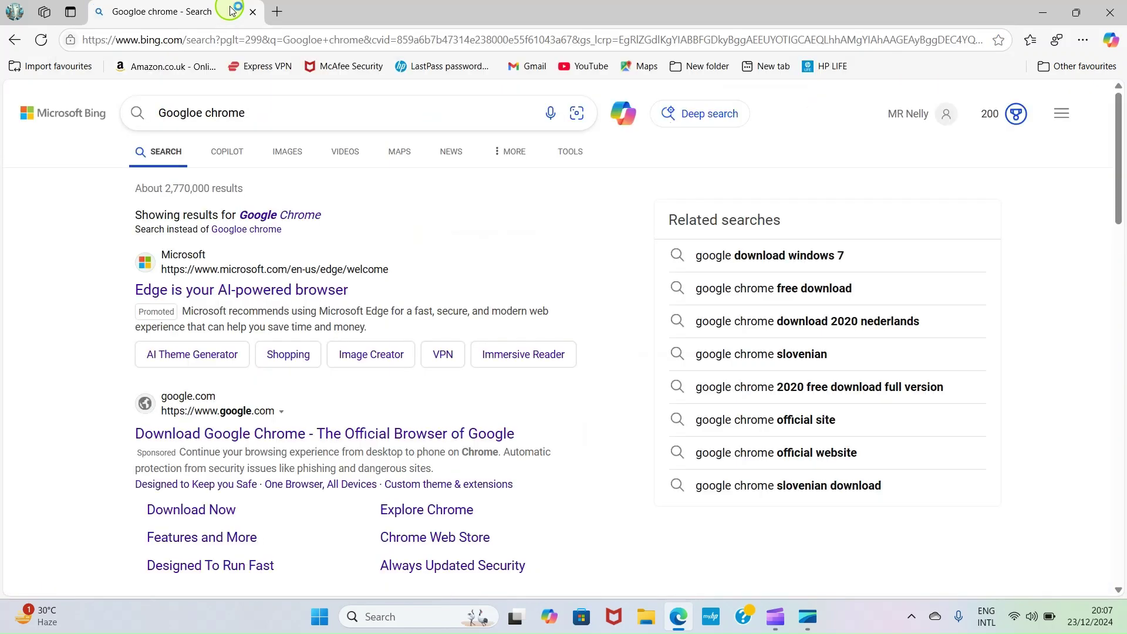
Switch to the corrected 'Google Chrome' search and open the official google.com Chrome download page
{"action": "left_click", "coordinate": [267, 221]}
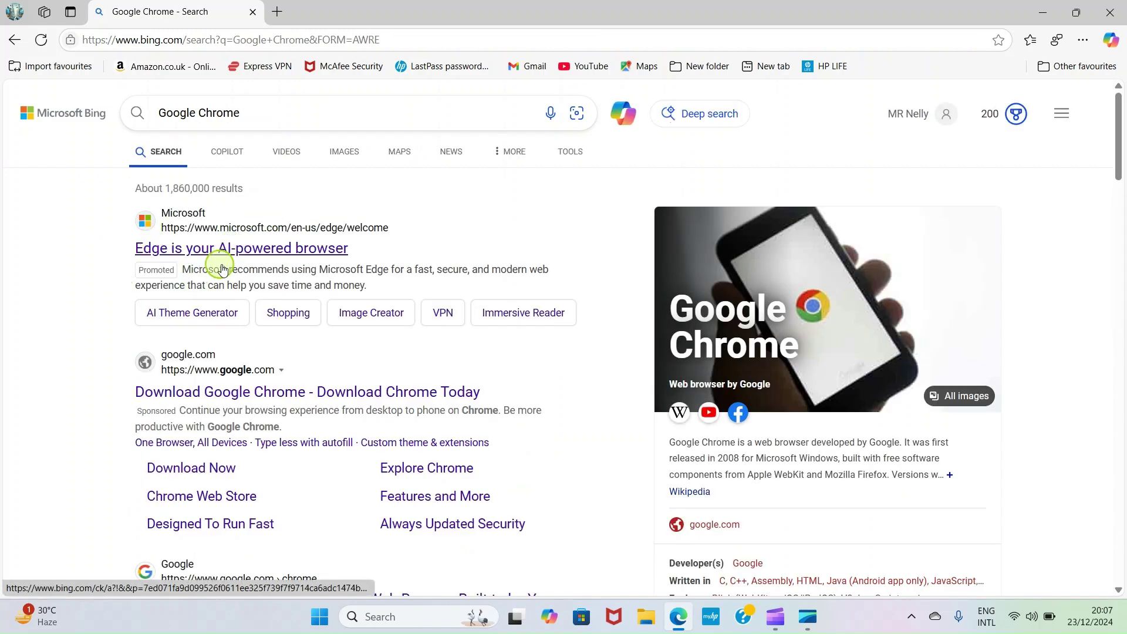
{"action": "scroll", "coordinate": [206, 390], "scroll_direction": "down", "scroll_amount": 1}
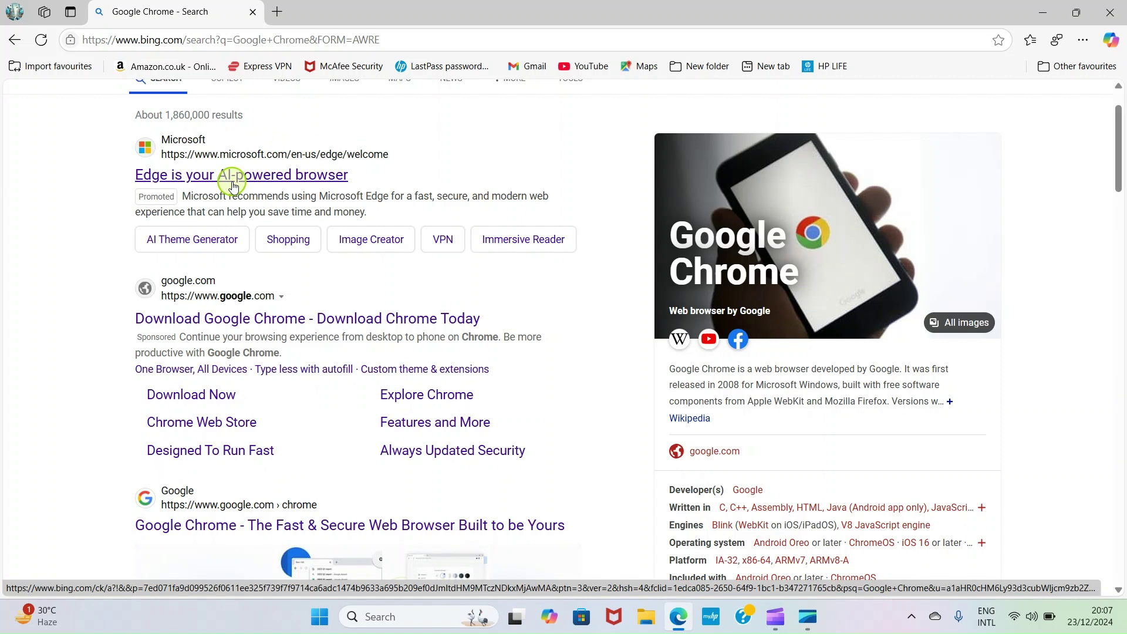
{"action": "scroll", "coordinate": [215, 282], "scroll_direction": "down", "scroll_amount": 3}
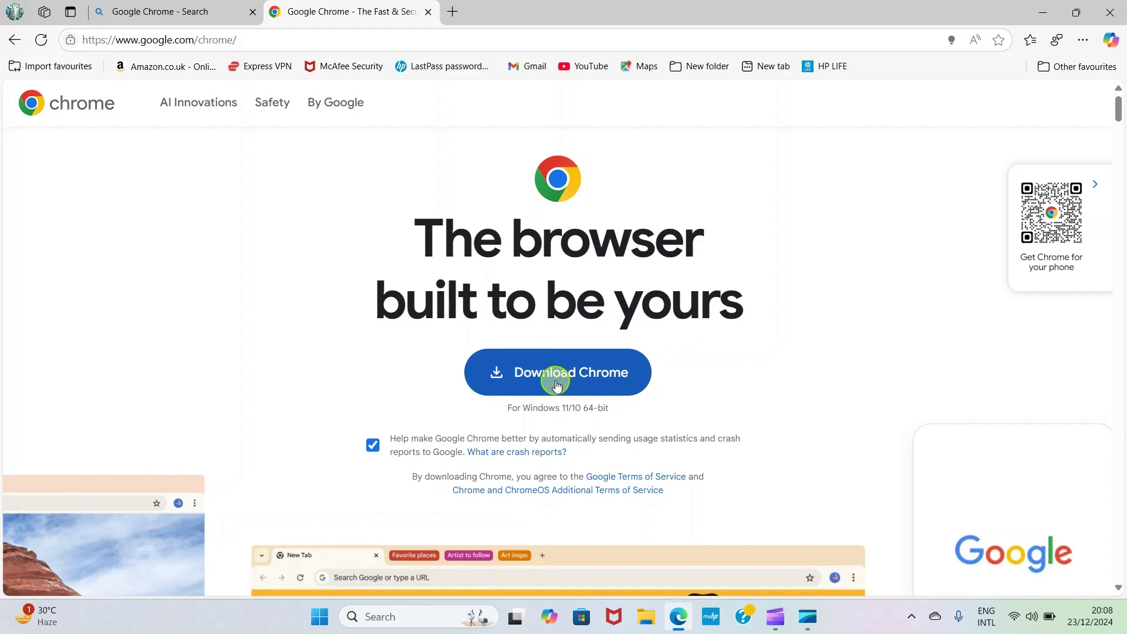
Download the ChromeSetup.exe installer, then bring up File Explorer
{"action": "left_click", "coordinate": [563, 374]}
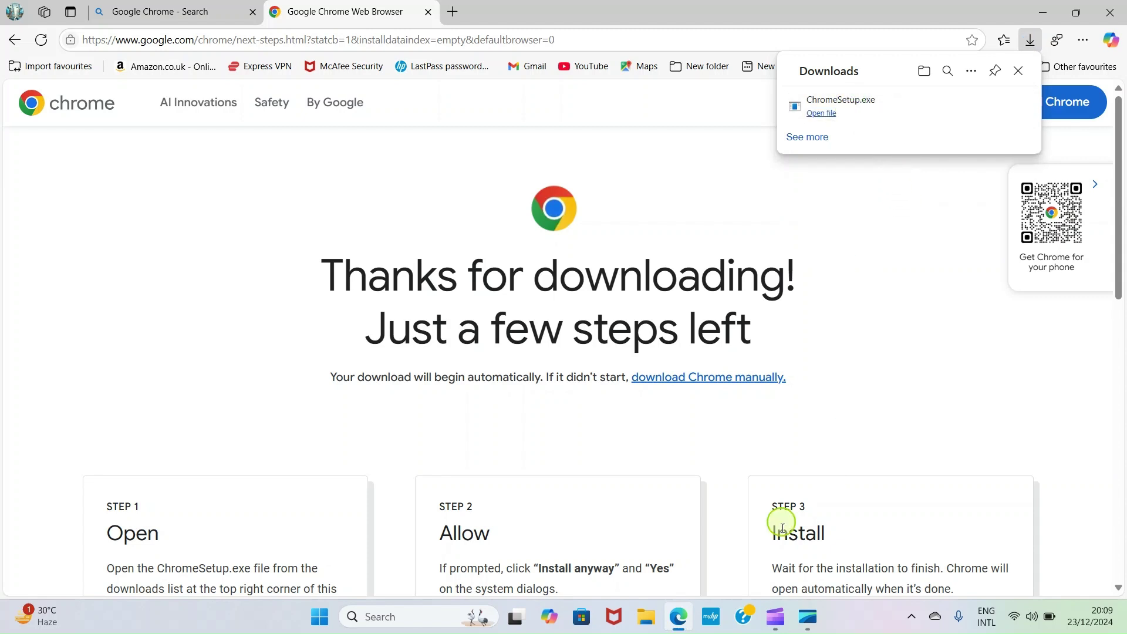
{"action": "left_click", "coordinate": [641, 621]}
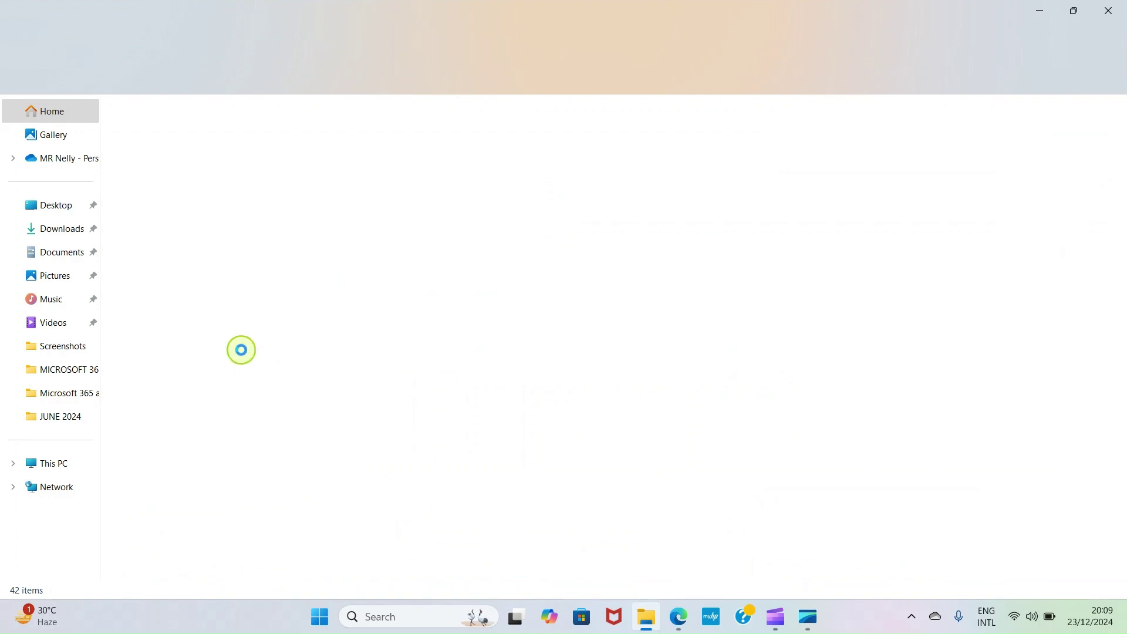
Run the ChromeSetup installer from the Downloads folder
{"action": "left_click", "coordinate": [47, 231]}
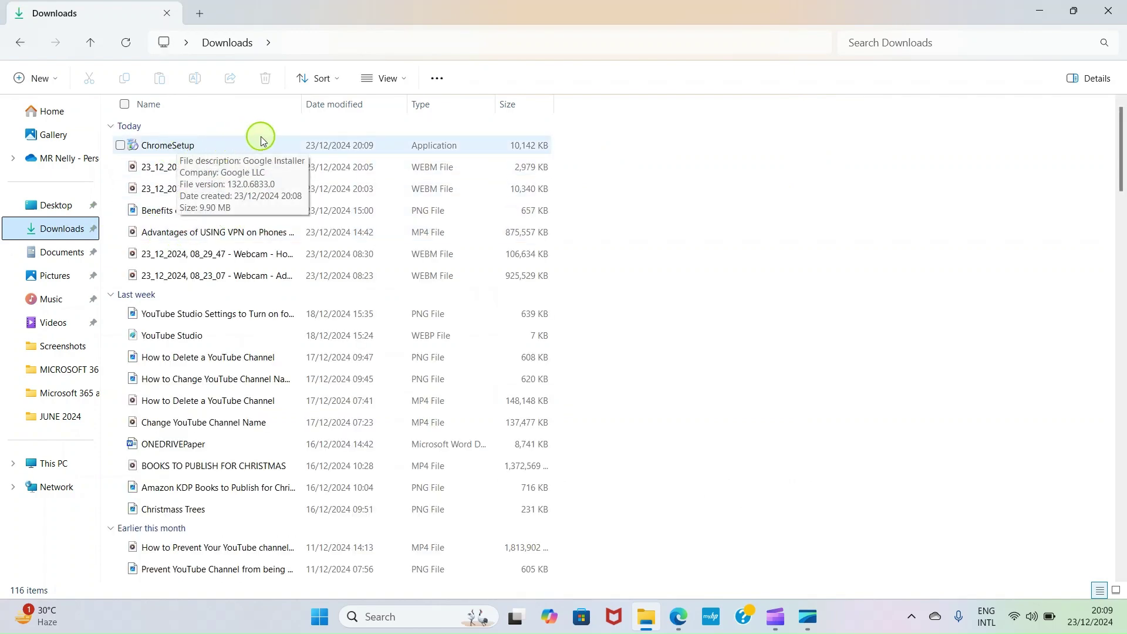
{"action": "double_click", "coordinate": [435, 150]}
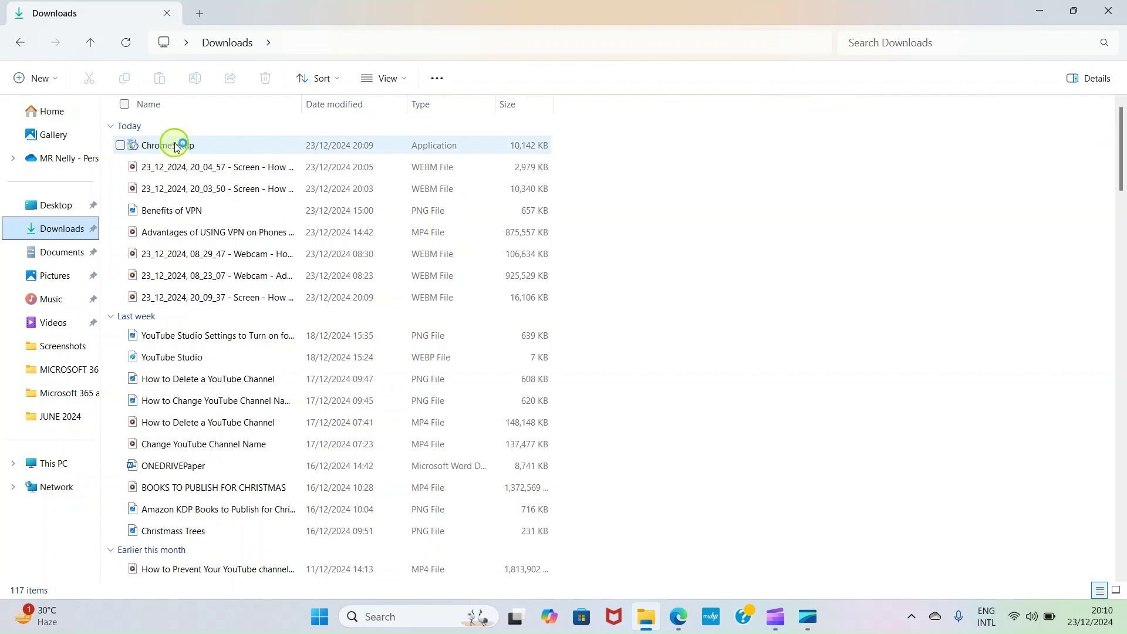
{"action": "mouse_move", "coordinate": [178, 147]}
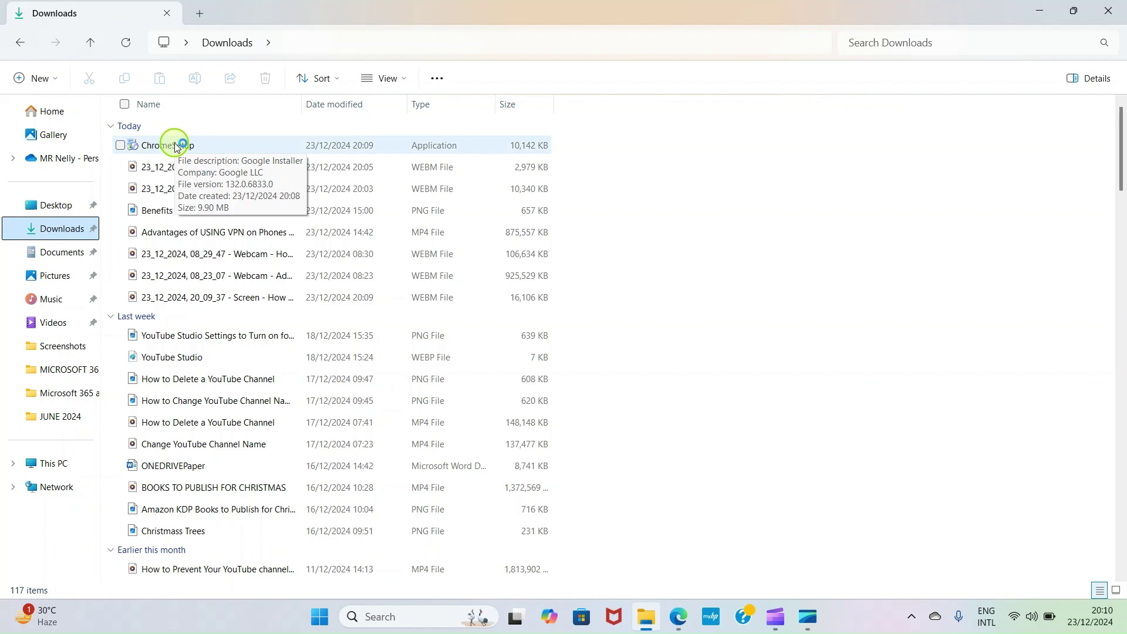
{"action": "double_click", "coordinate": [178, 147]}
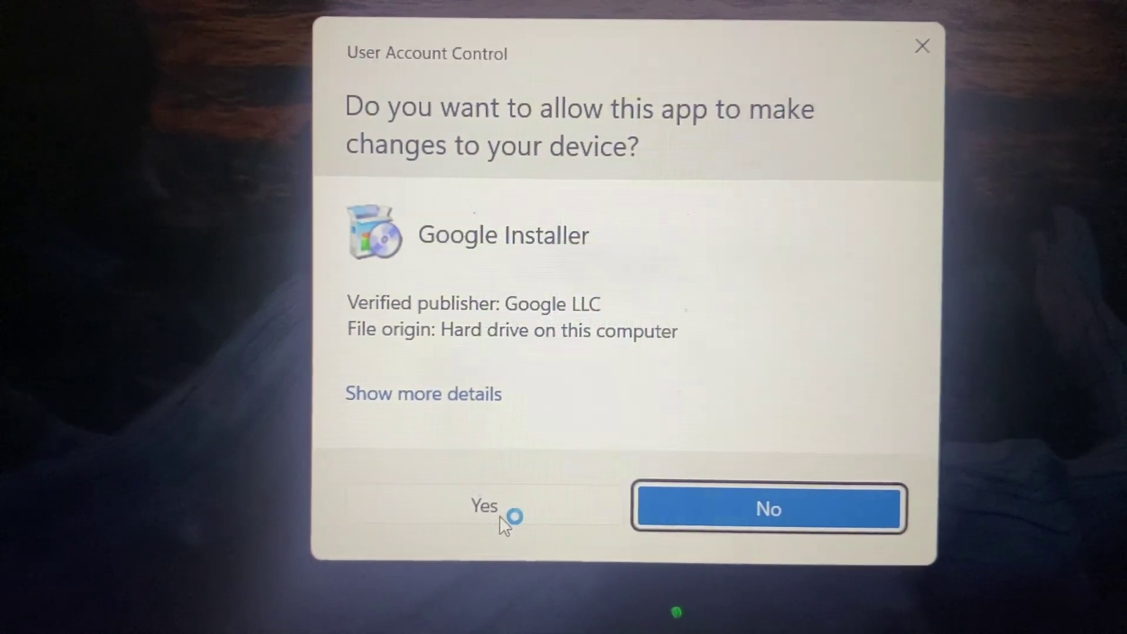
Approve Google Installer at the User Account Control prompt so Chrome installs
{"action": "left_click", "coordinate": [465, 520]}
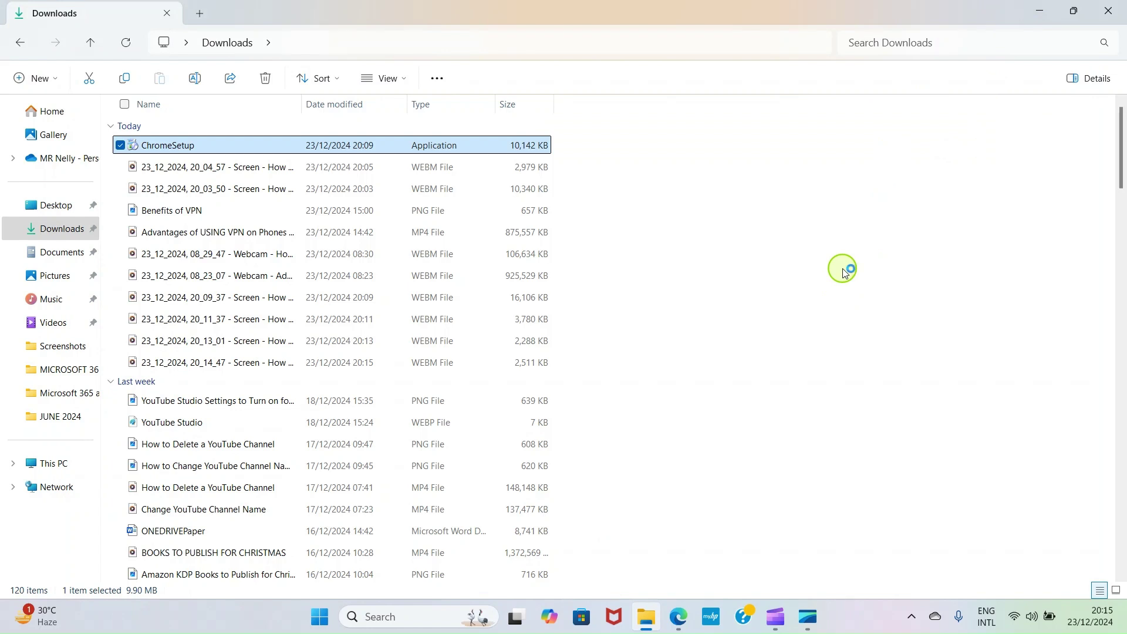
Delete the ChromeSetup installer from the Downloads folder
{"action": "left_click", "coordinate": [262, 84]}
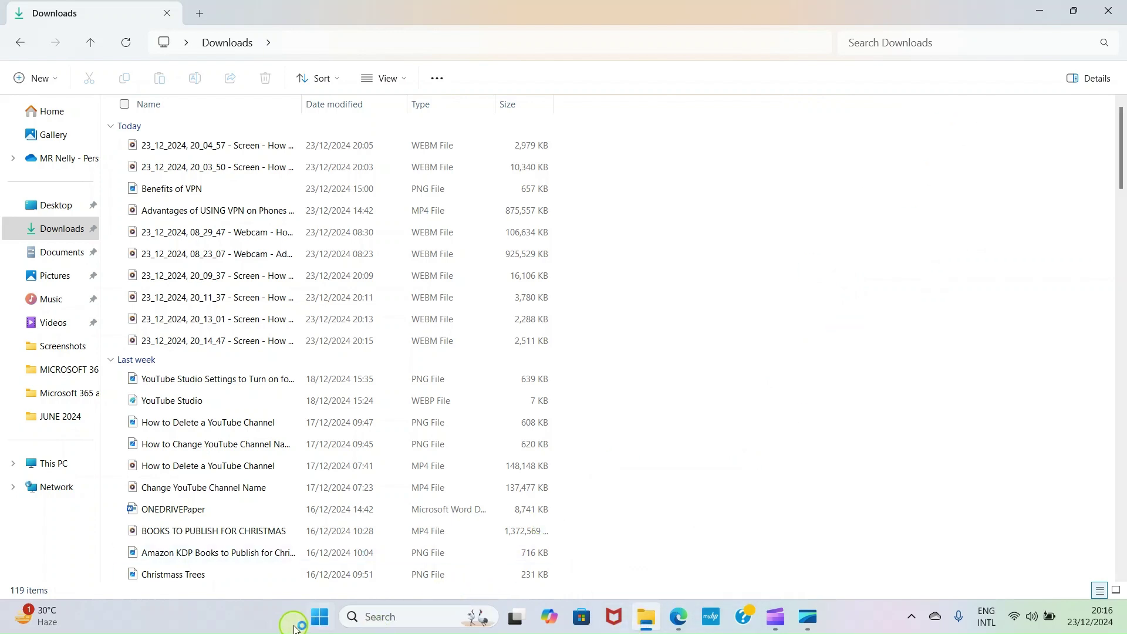
{"action": "left_click", "coordinate": [320, 617]}
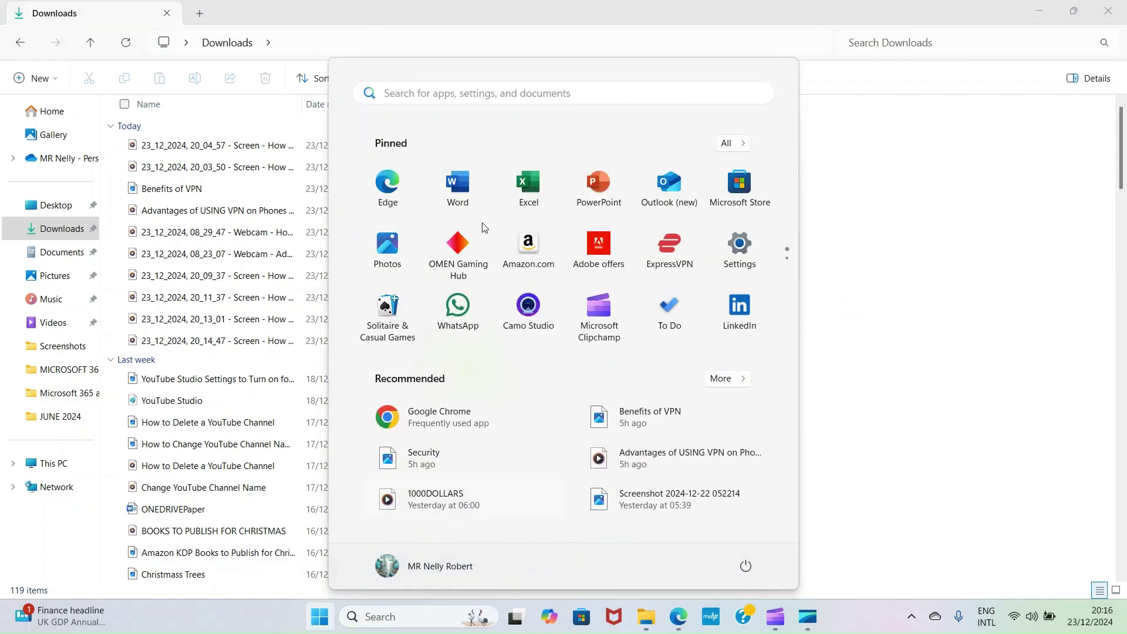
{"action": "left_click", "coordinate": [450, 94]}
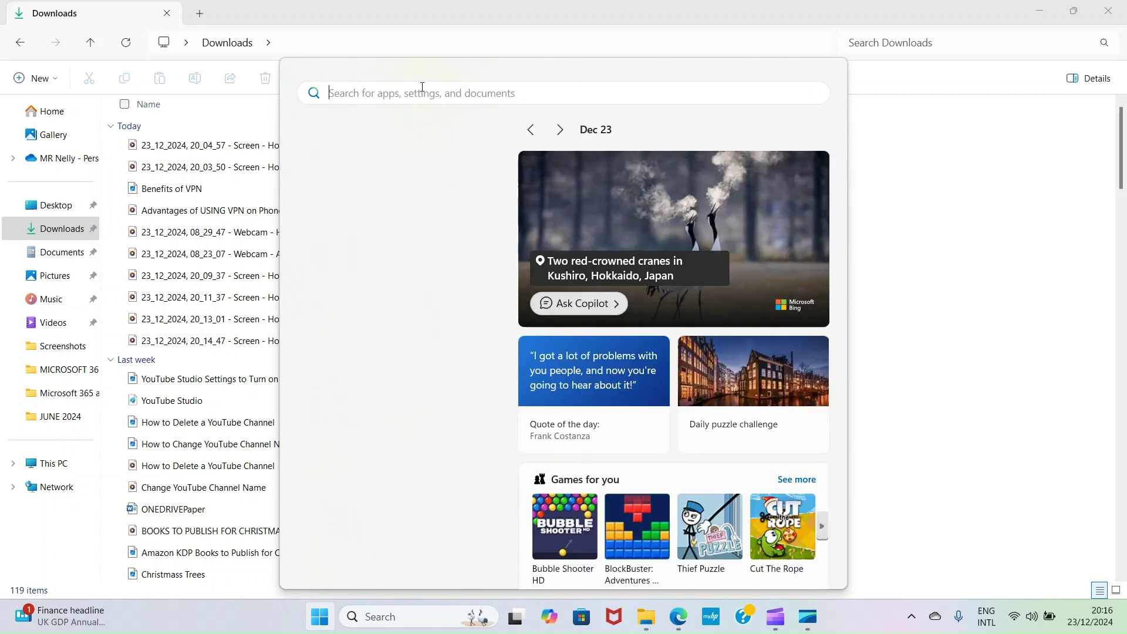
{"action": "type", "text": "Chrome"}
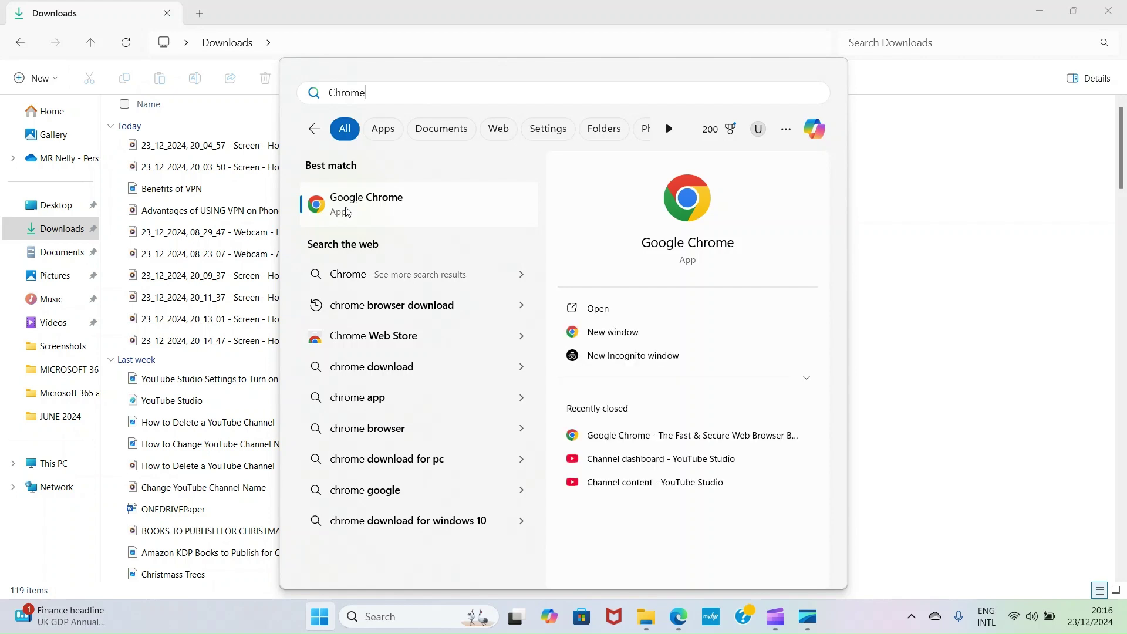
{"action": "left_click", "coordinate": [1020, 164]}
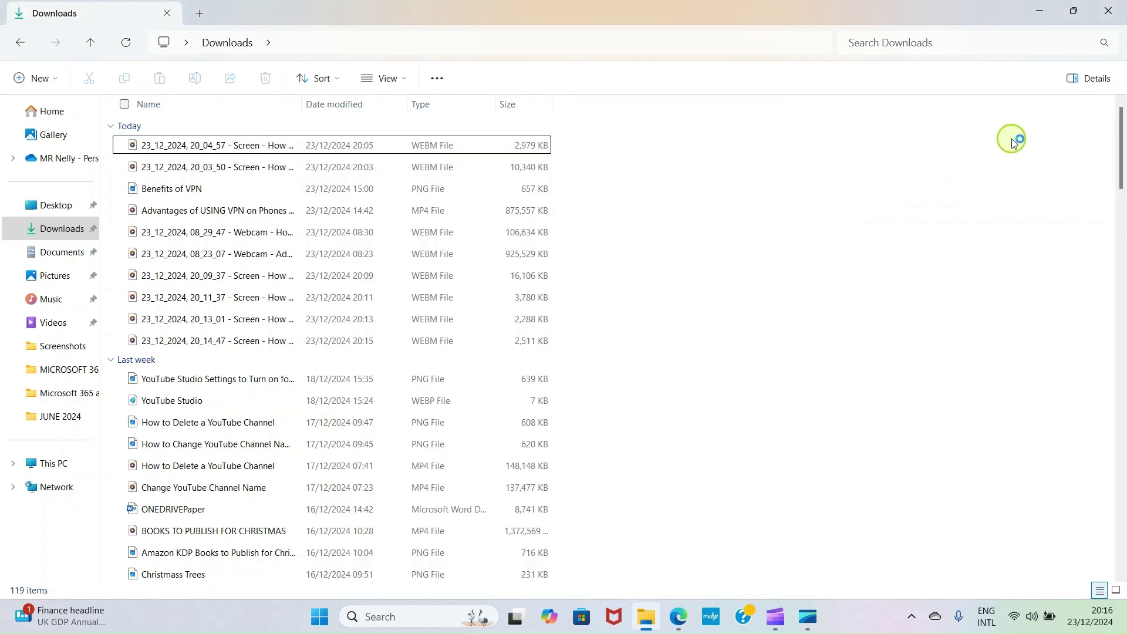